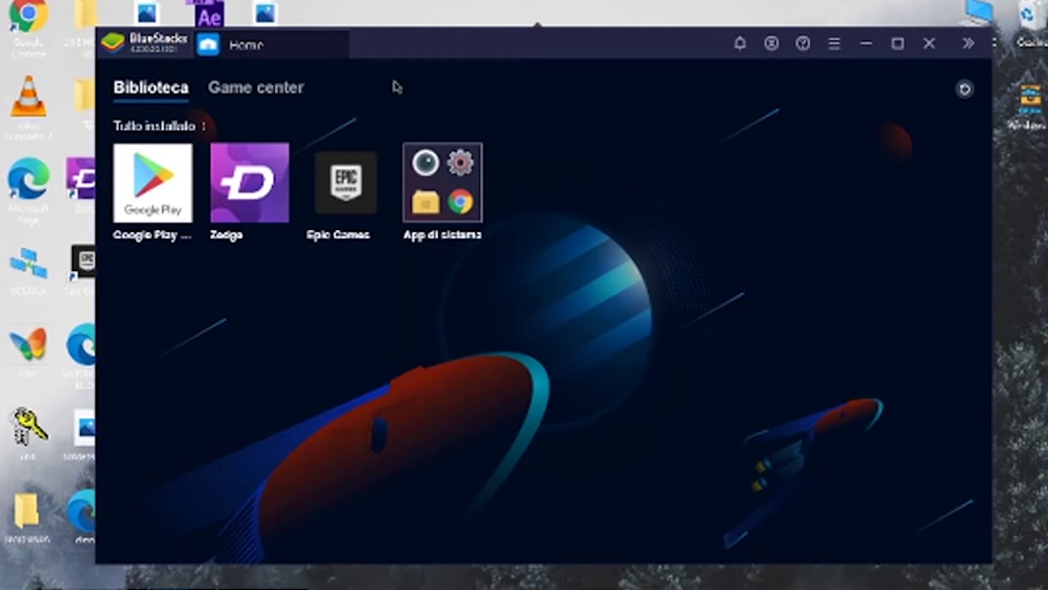
Step: Open the Google Play Store from the library and decline the offer to install the Immuni app
click(182, 170)
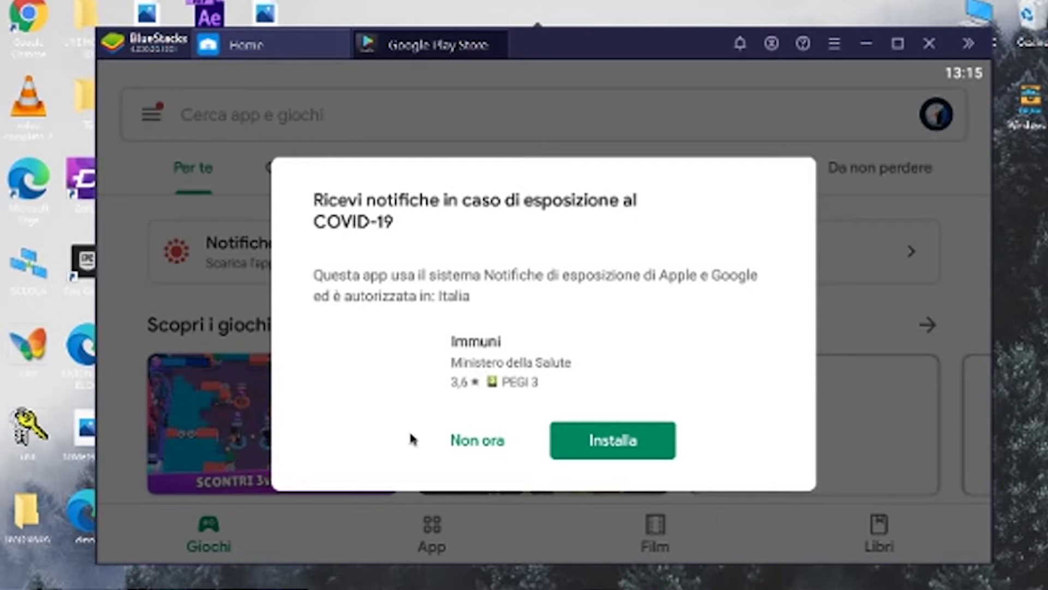
click(491, 447)
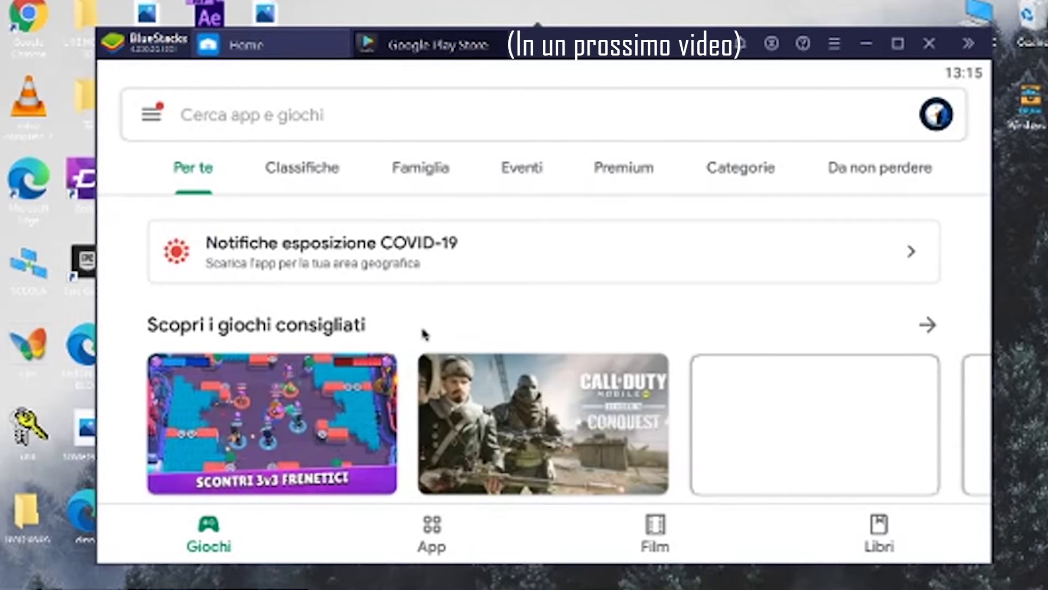
Step: Maximize the emulator window showing the Play Store's recommended games
scroll(424, 332, down, 2)
scroll(424, 334, up, 2)
click(896, 44)
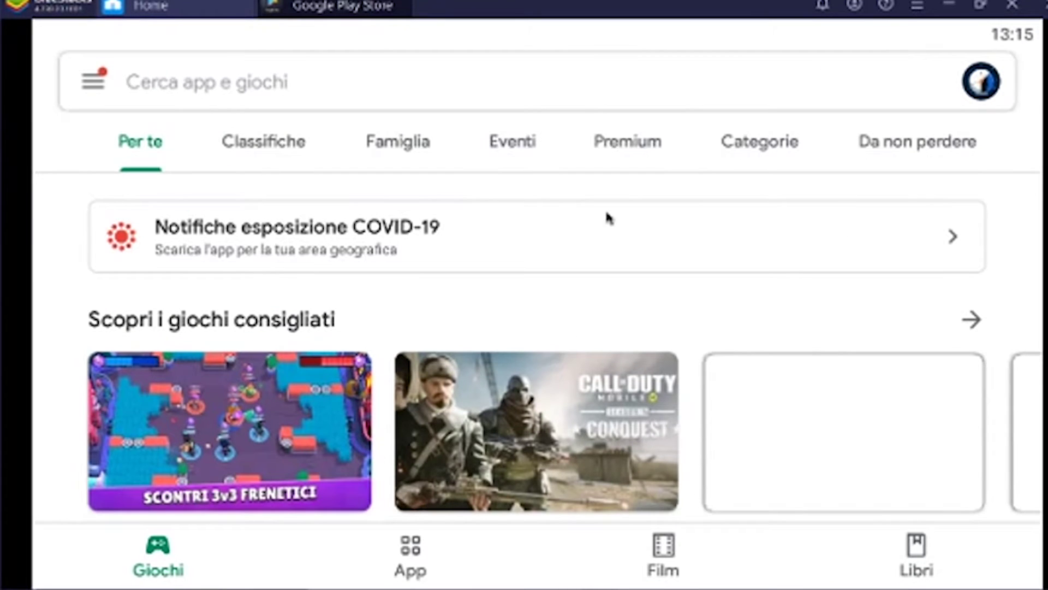
Step: Look through the Play Store's App, Film, Libri and Giochi sections
click(413, 552)
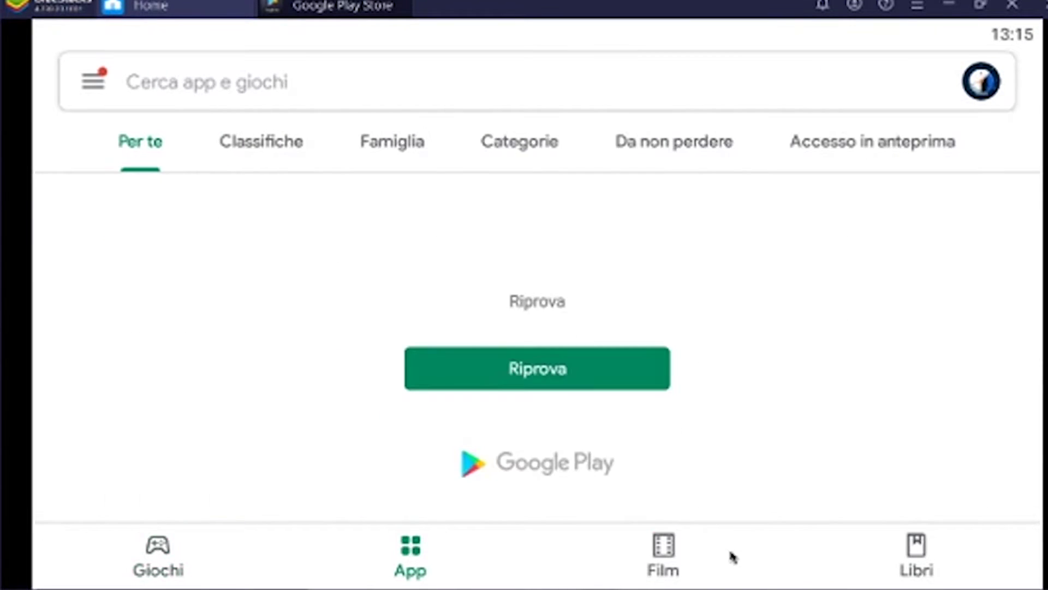
click(730, 554)
click(164, 557)
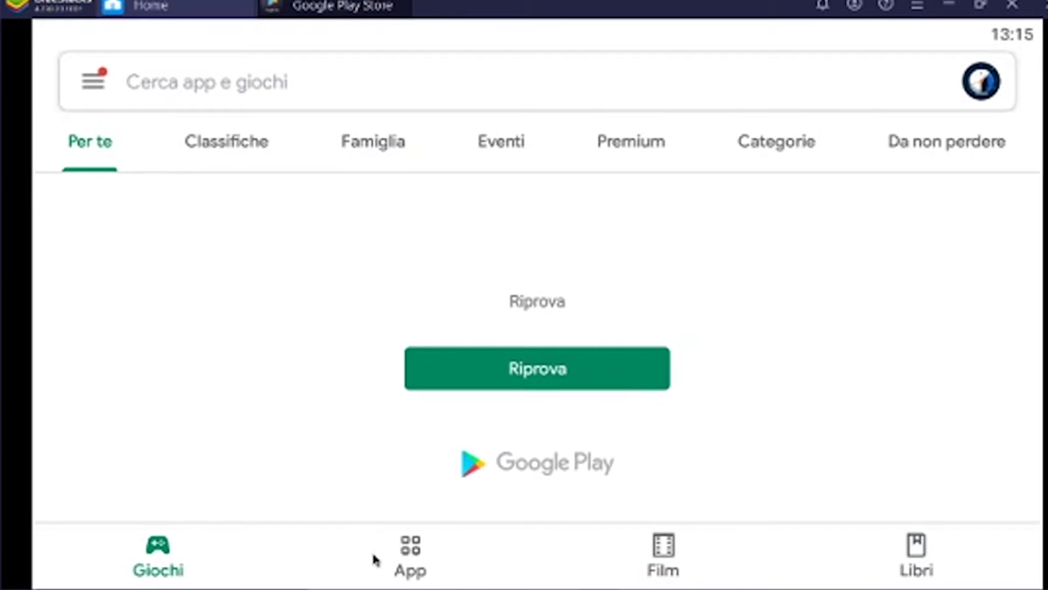
click(429, 546)
click(670, 544)
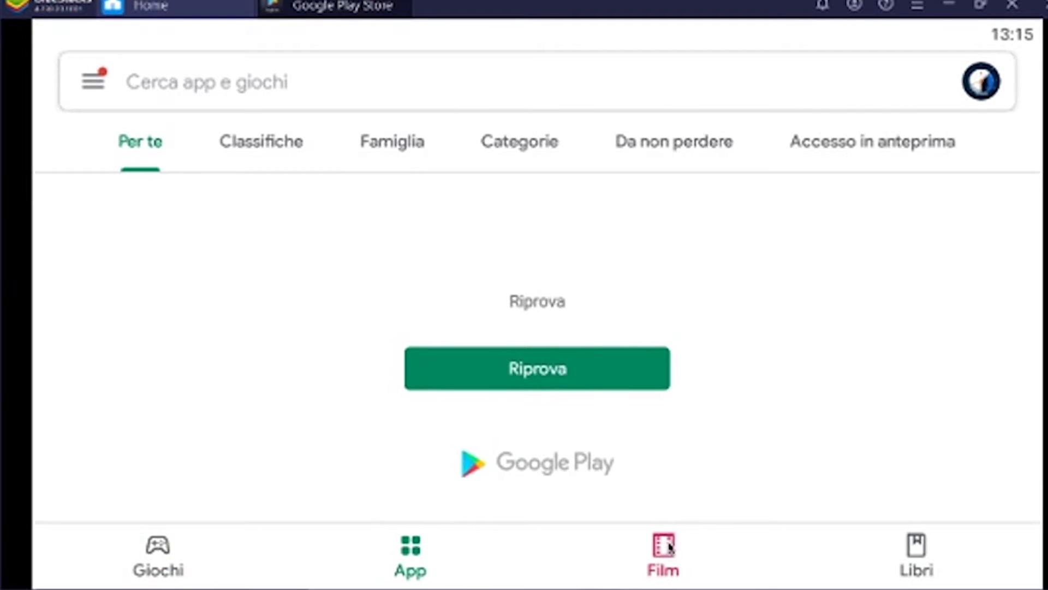
click(898, 551)
click(166, 546)
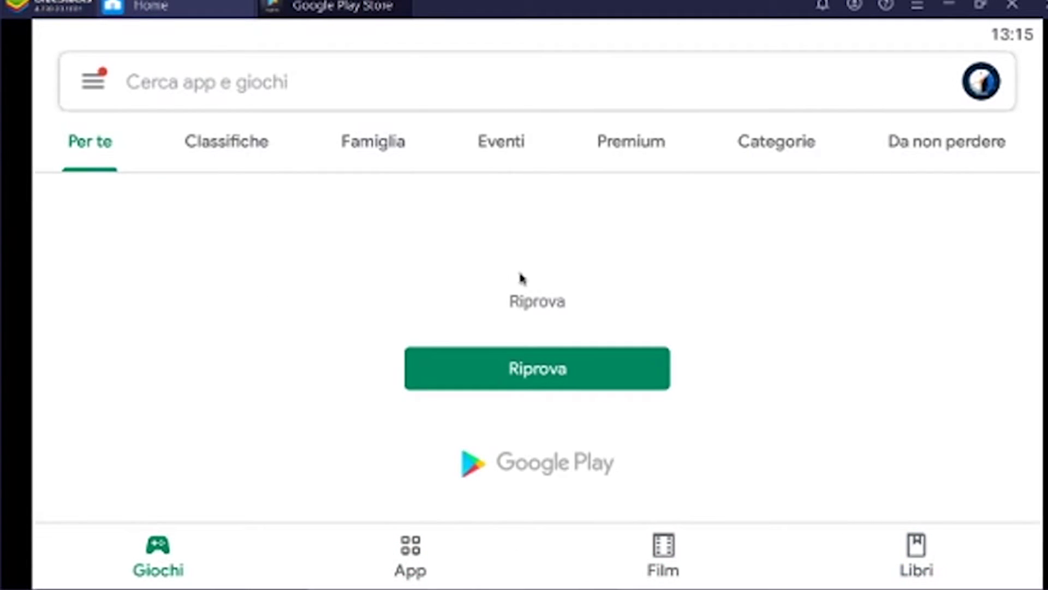
Step: Show the Play Store's navigation drawer with its account and app options, and close it again
drag(5, 354, 297, 260)
click(599, 276)
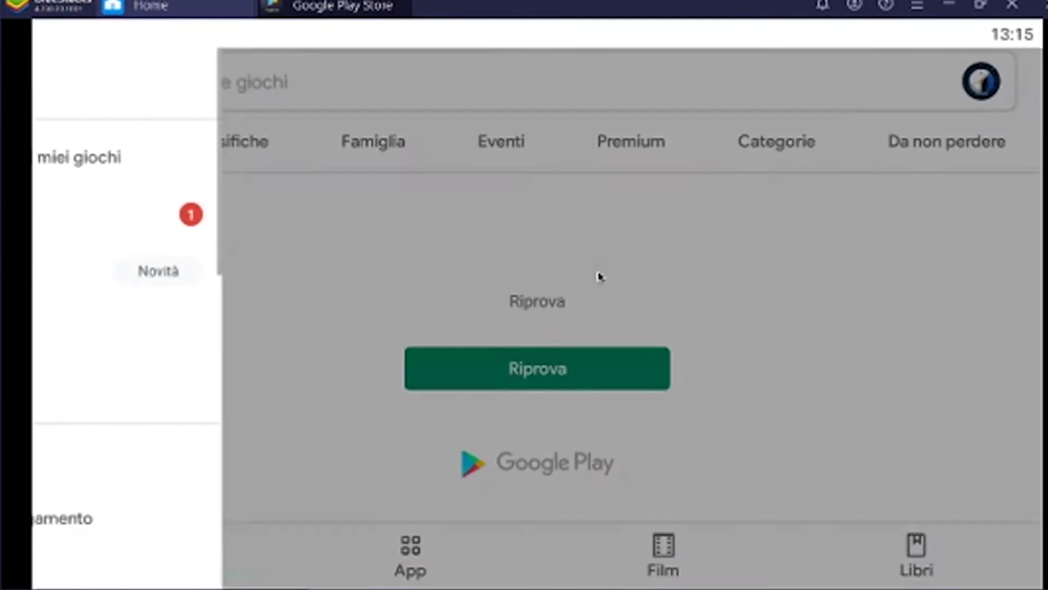
drag(31, 244, 792, 240)
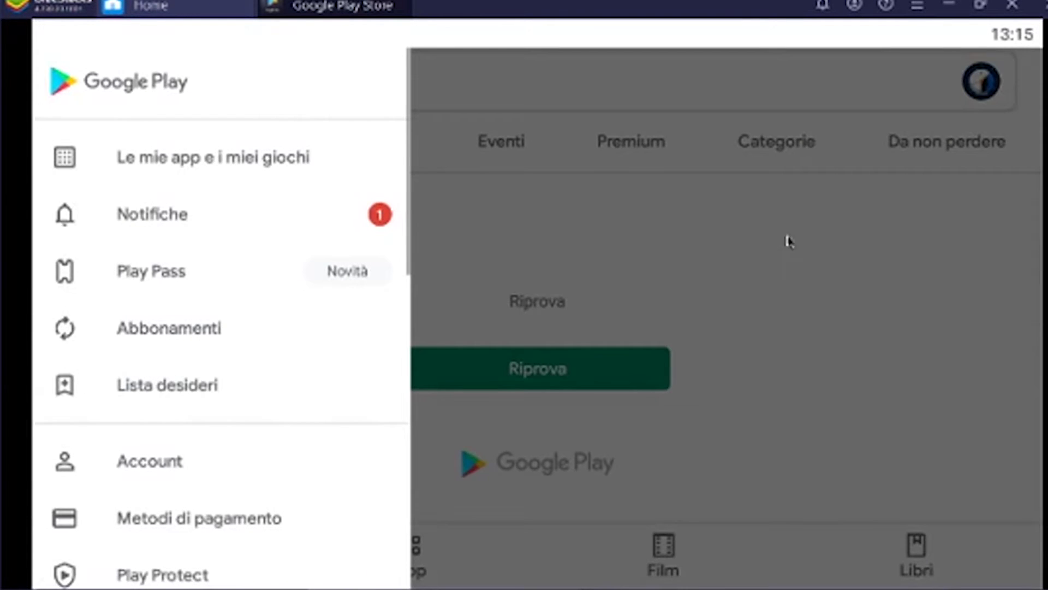
click(788, 237)
drag(105, 253, 524, 243)
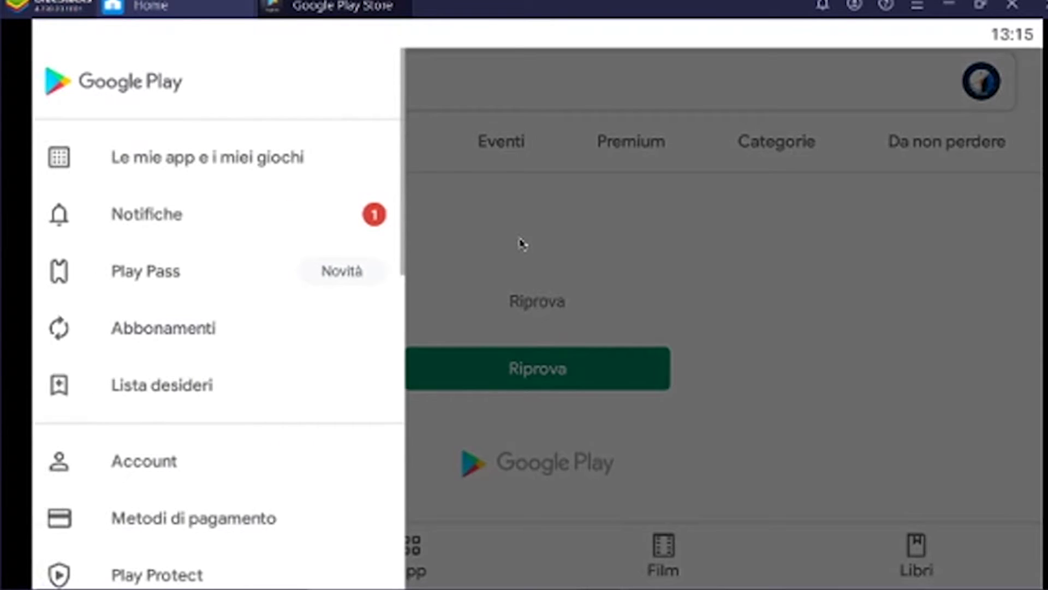
click(650, 271)
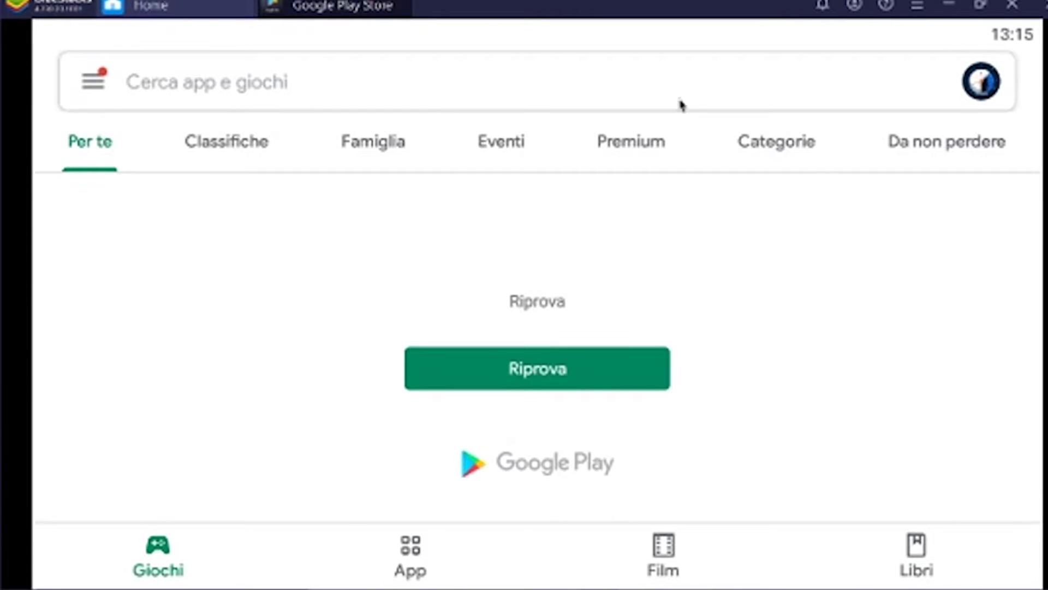
Step: Check the computer's network connection and return to the Play Store
mouse_move(1009, 568)
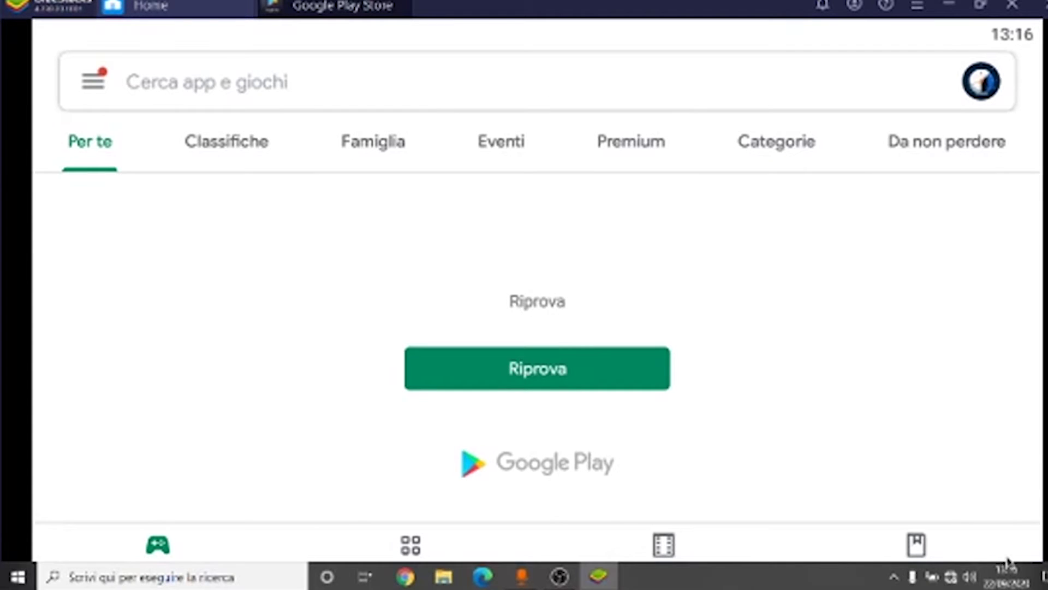
click(951, 578)
click(965, 140)
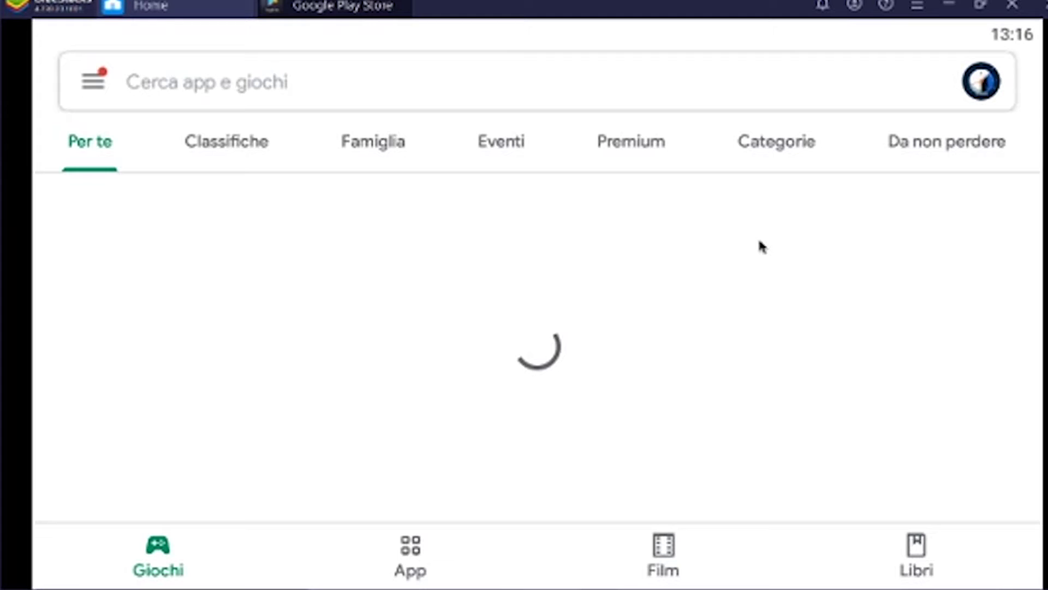
Step: Search the Play Store for Spotify and show its app page
click(339, 80)
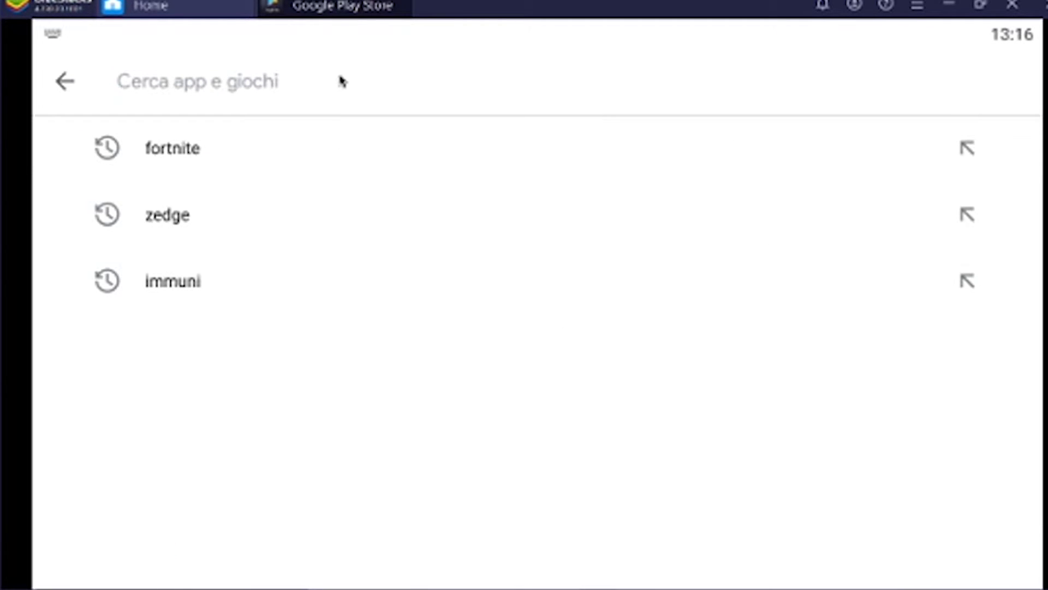
text(so)
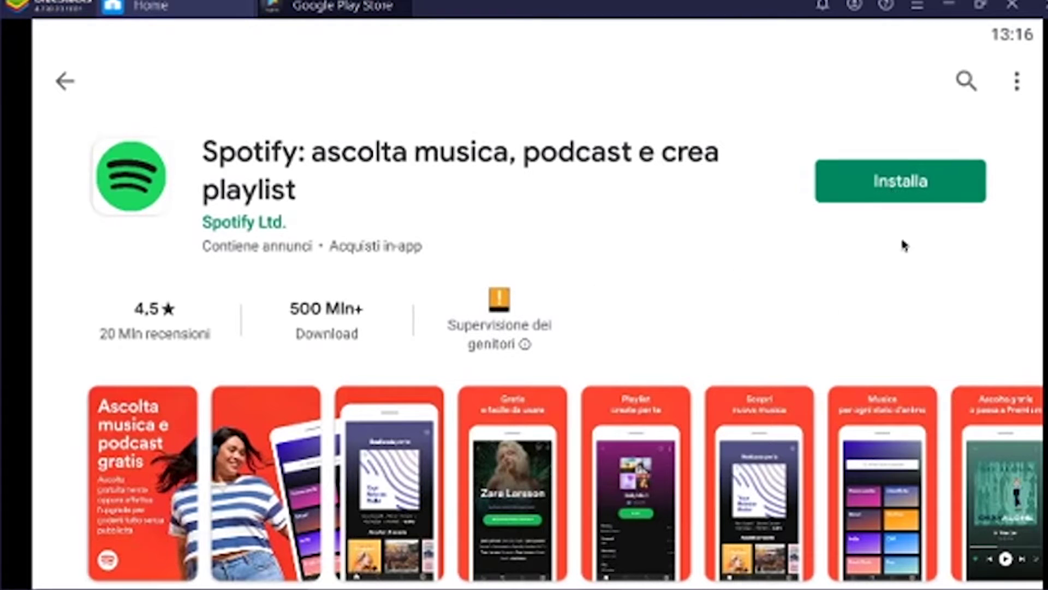
Step: Return to the emulator's home screen and view the system apps folder, the Game center and the Biblioteca
click(216, 17)
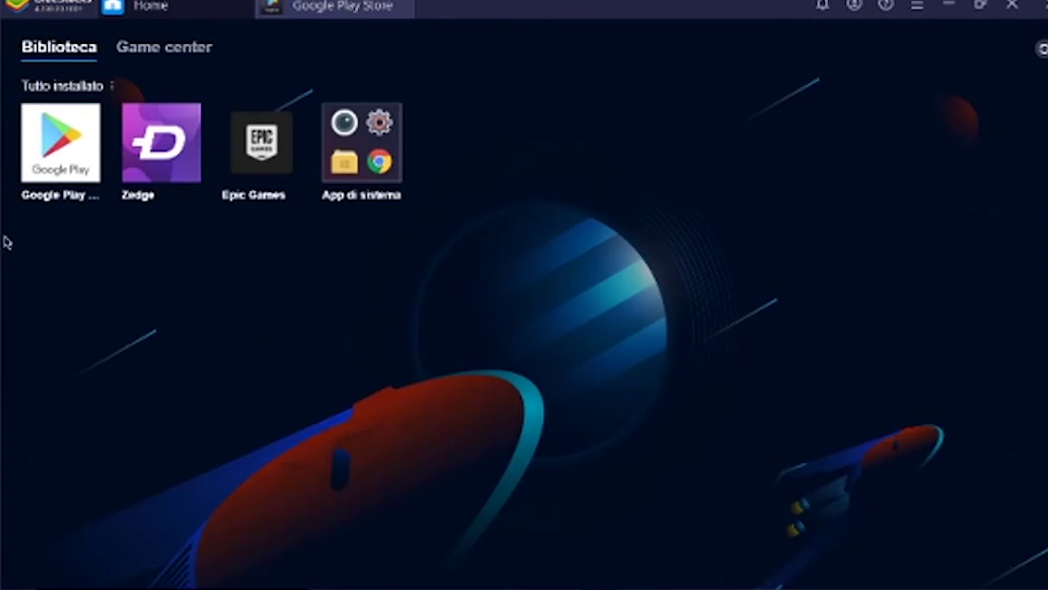
click(392, 170)
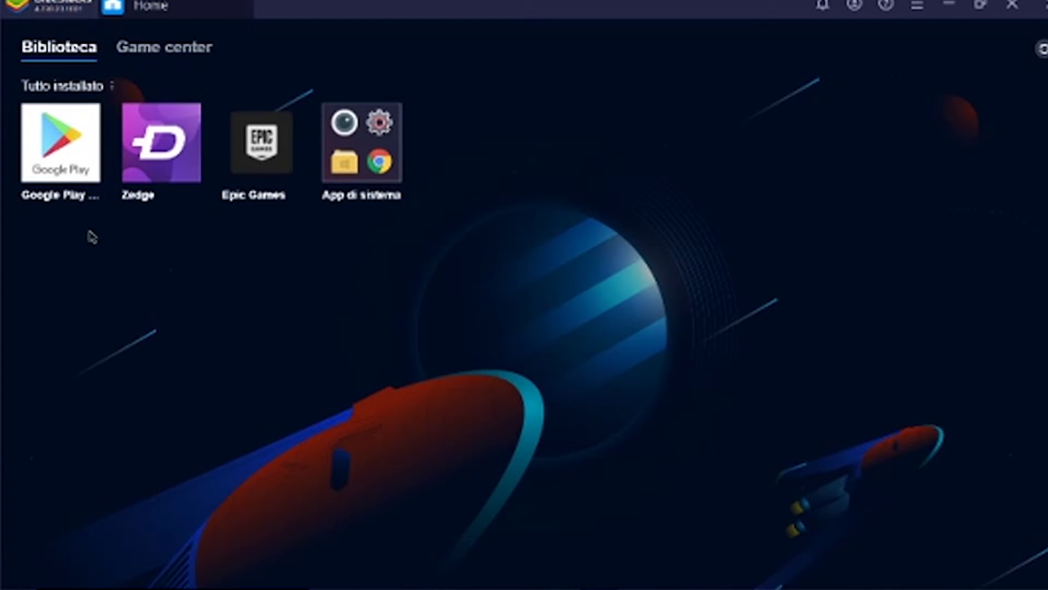
click(163, 47)
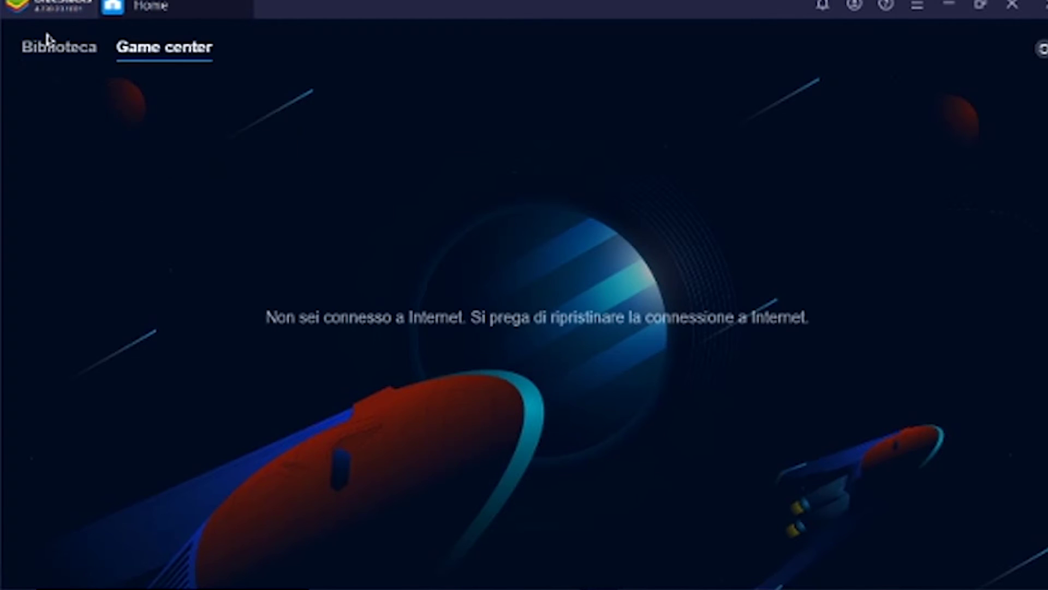
click(86, 61)
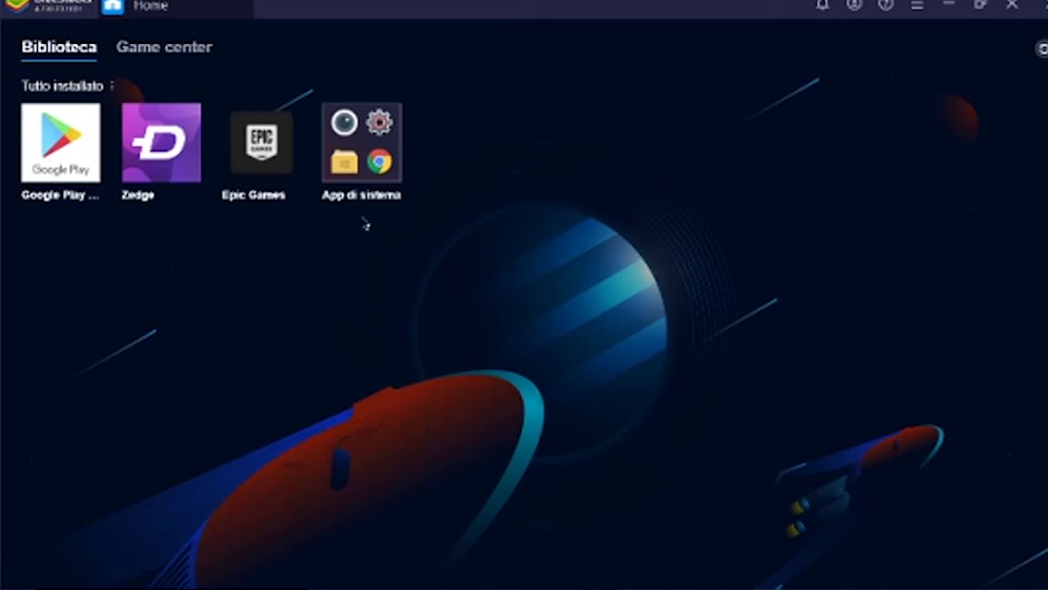
Step: Open the Google Play Store, search for whatsapp, and close the store after viewing the result
click(78, 152)
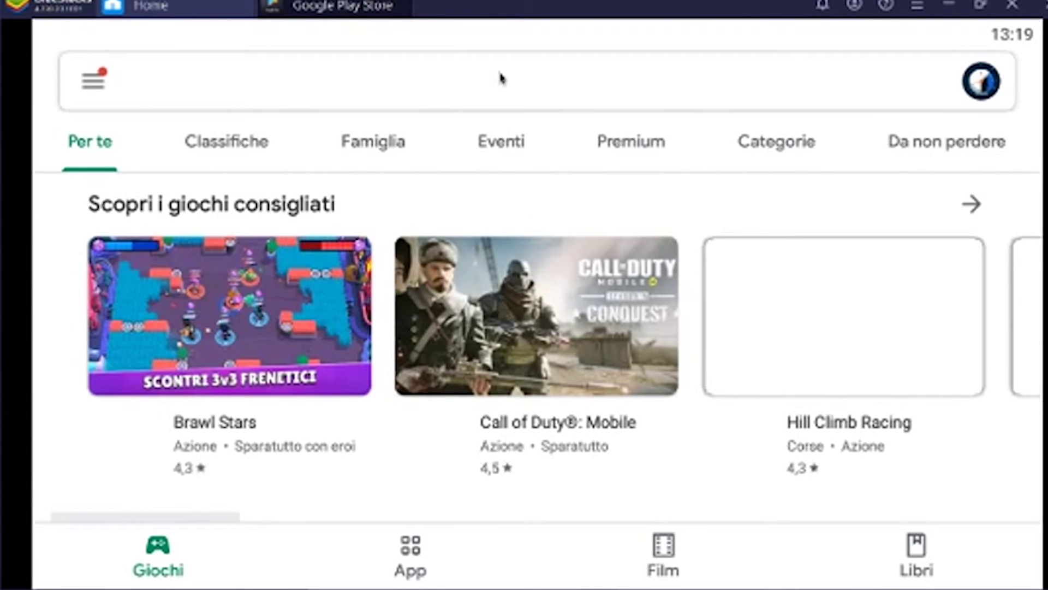
click(501, 78)
text(whts)
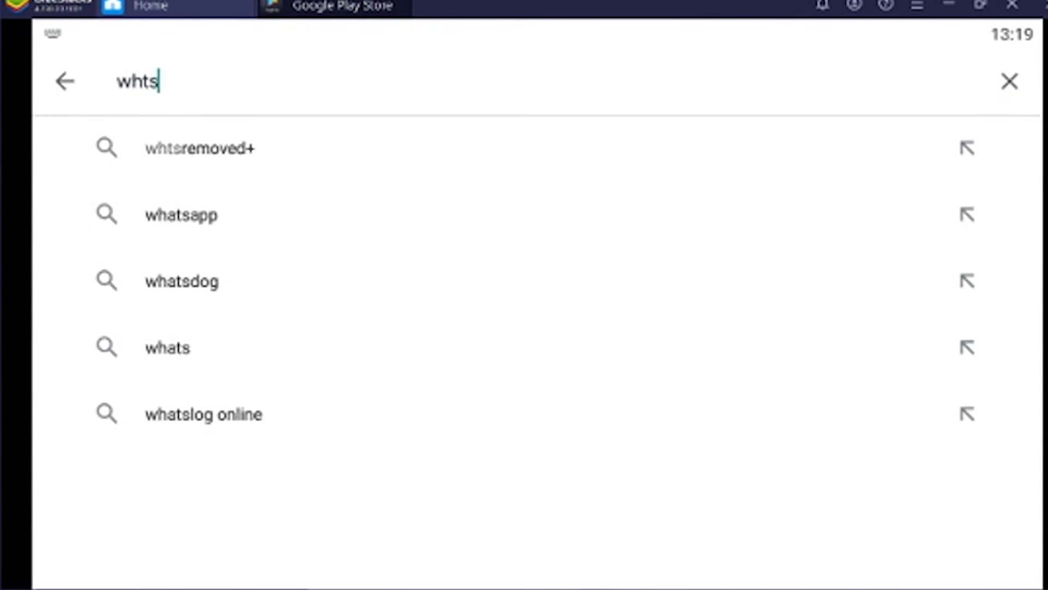
key(BackSpace)
key(BackSpace)
text(a)
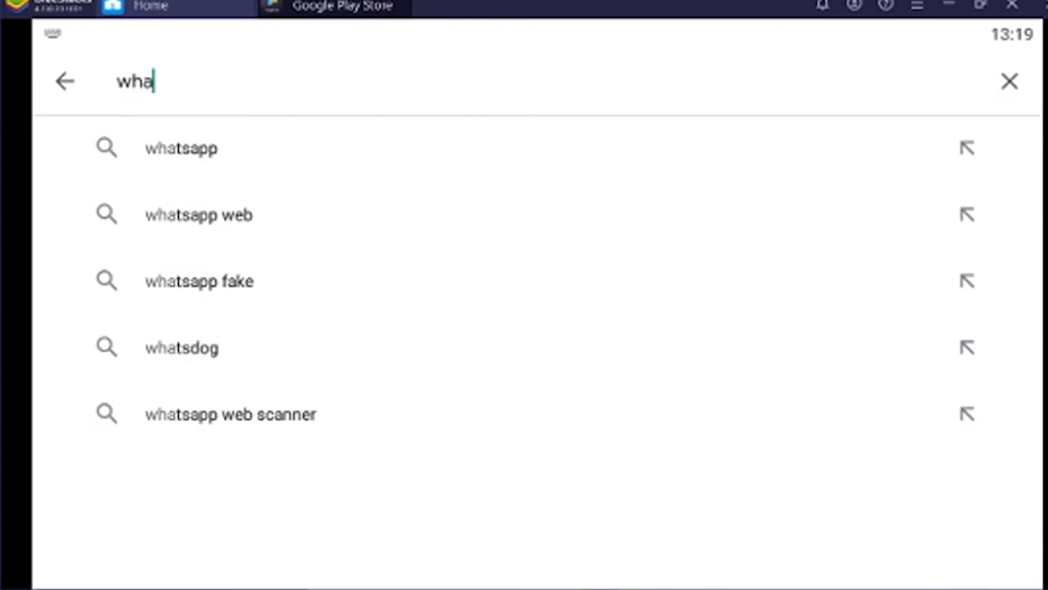
text(ts)
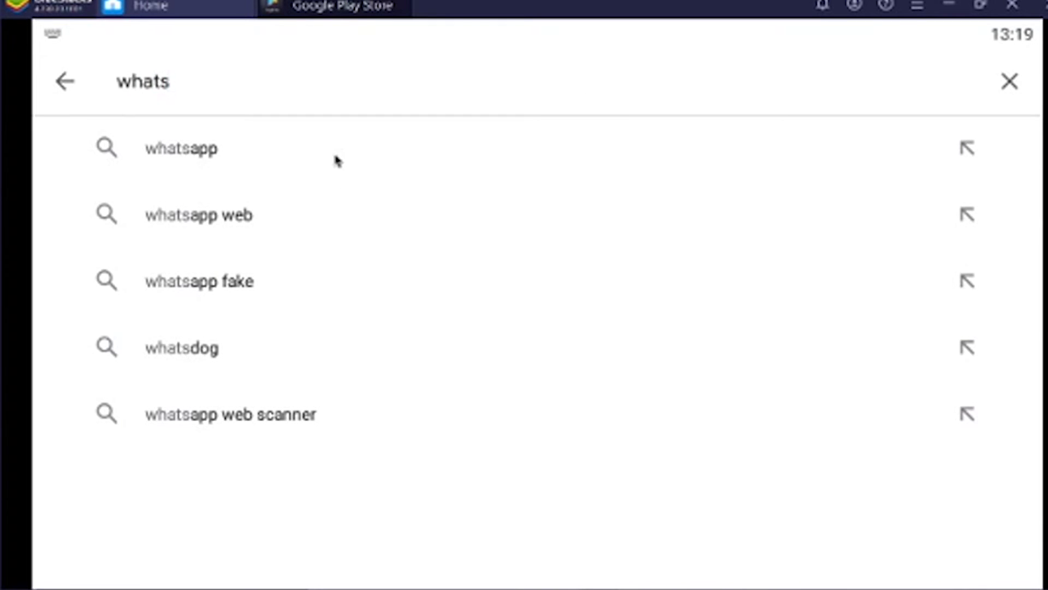
click(337, 160)
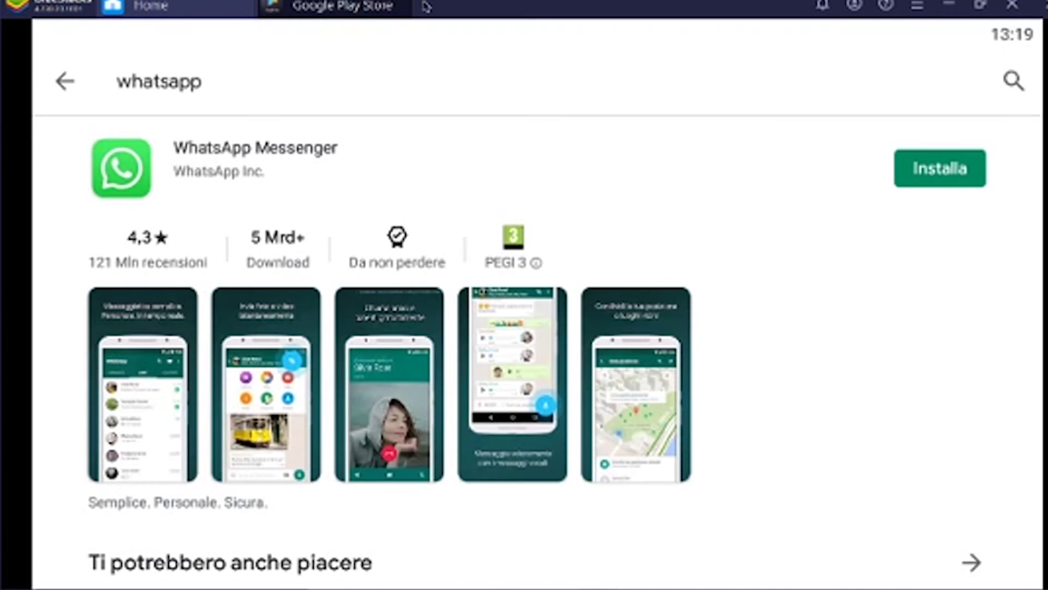
click(406, 6)
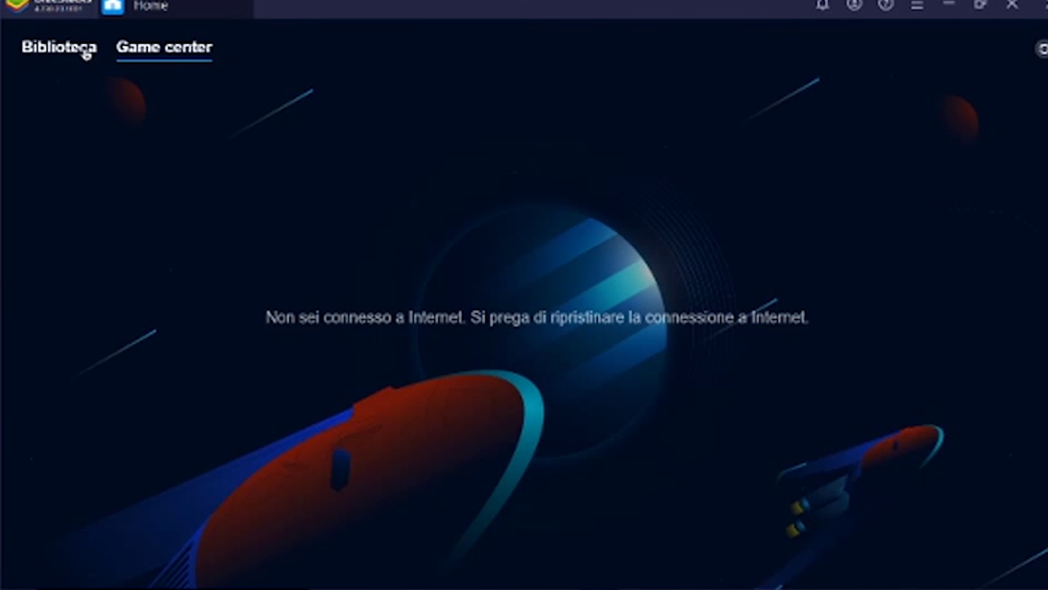
Step: Compare the Biblioteca with the Game center and open the options for the installed apps in the Biblioteca
click(85, 53)
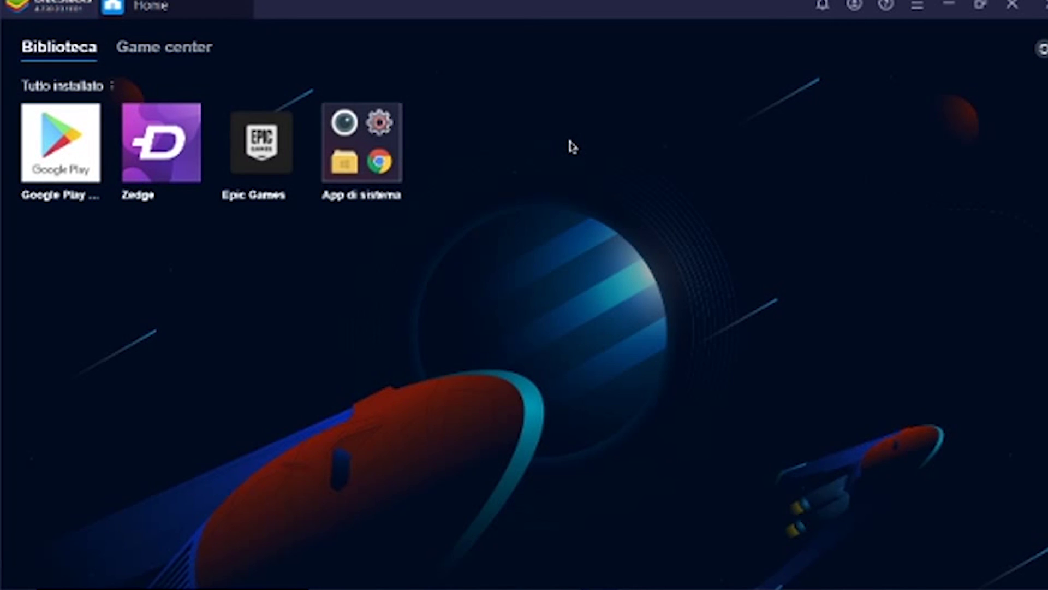
click(161, 47)
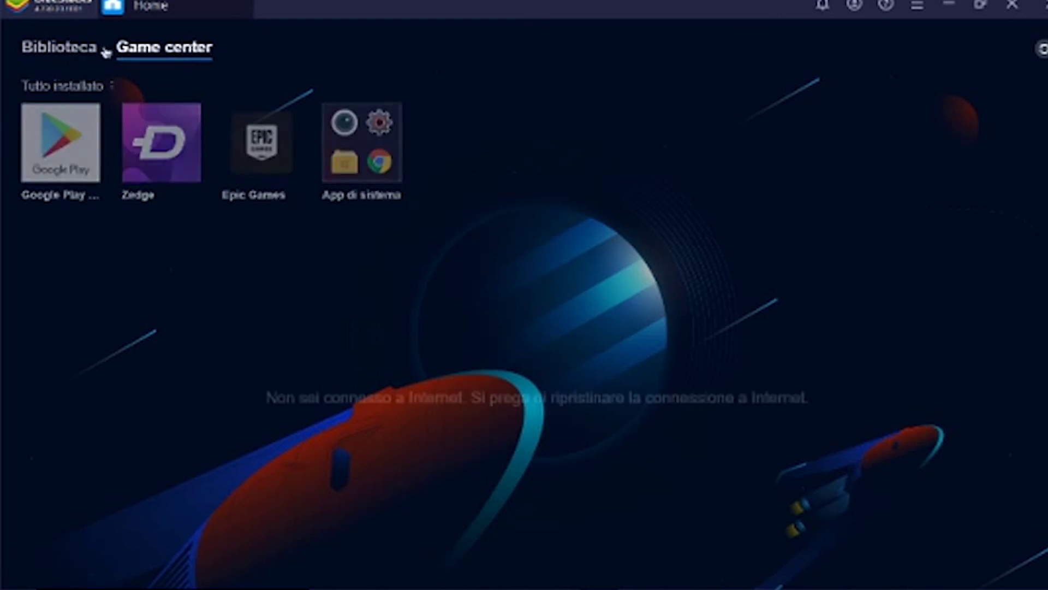
click(67, 54)
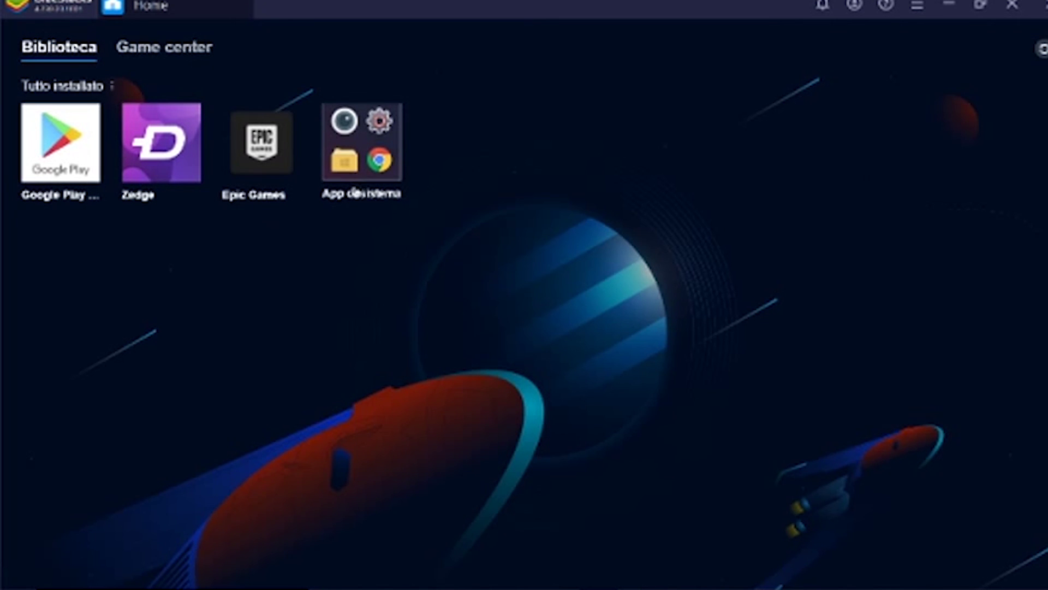
click(111, 88)
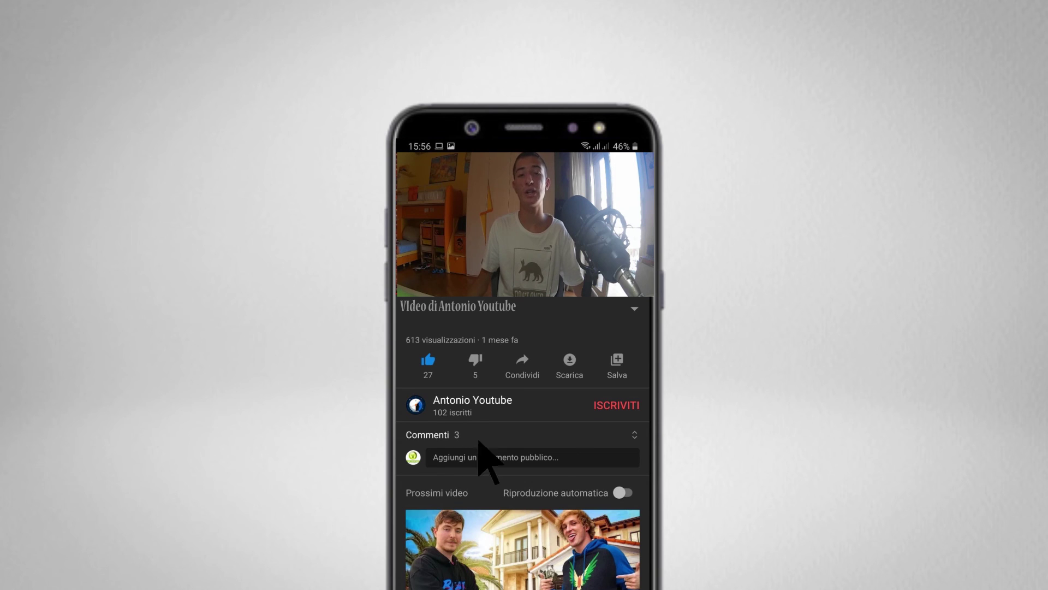
click(614, 407)
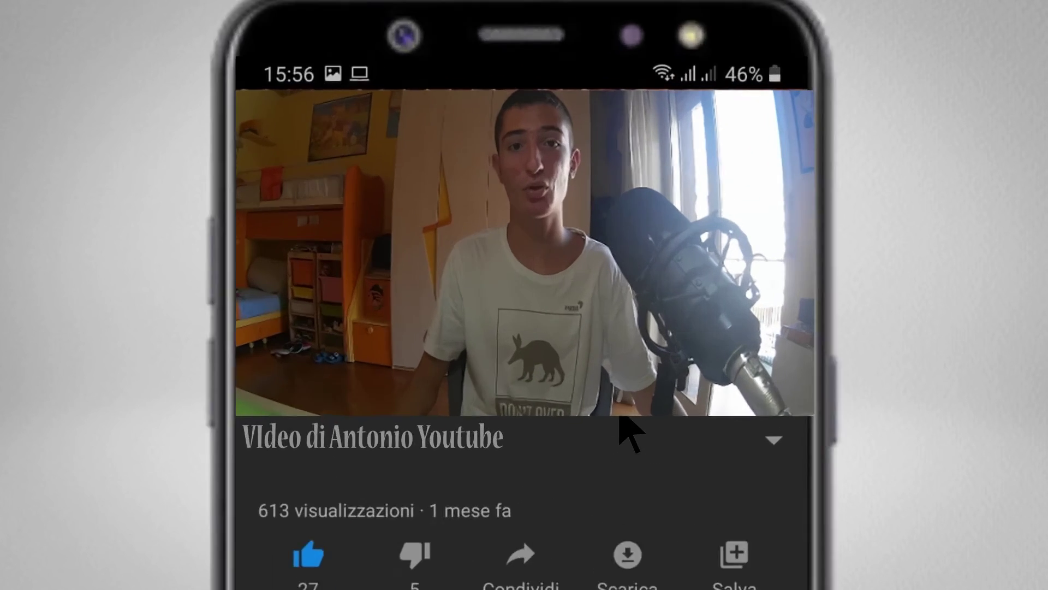